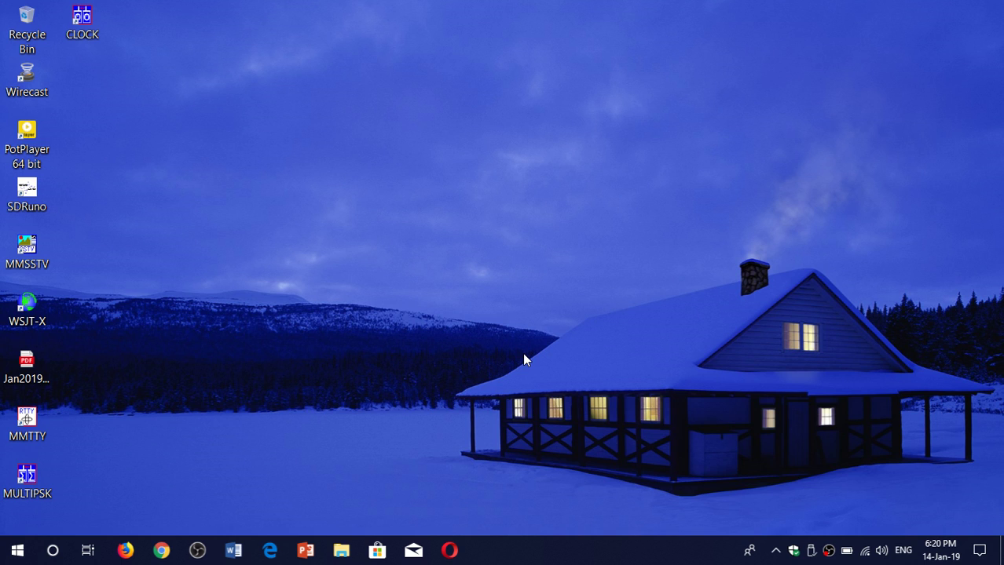
From Action Center's All settings, go to System > Multitasking and switch Snap on
left_click(980, 551)
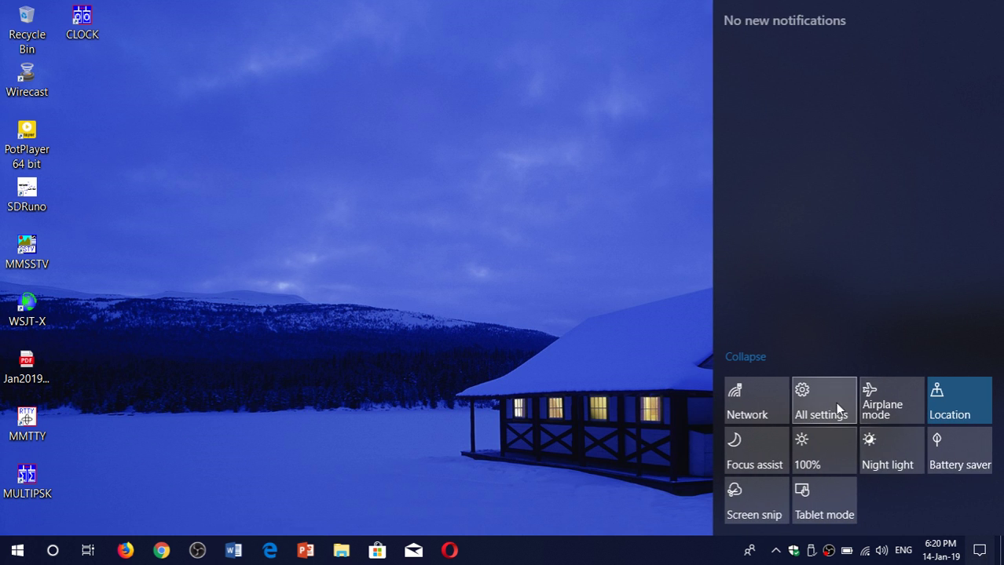
left_click(812, 393)
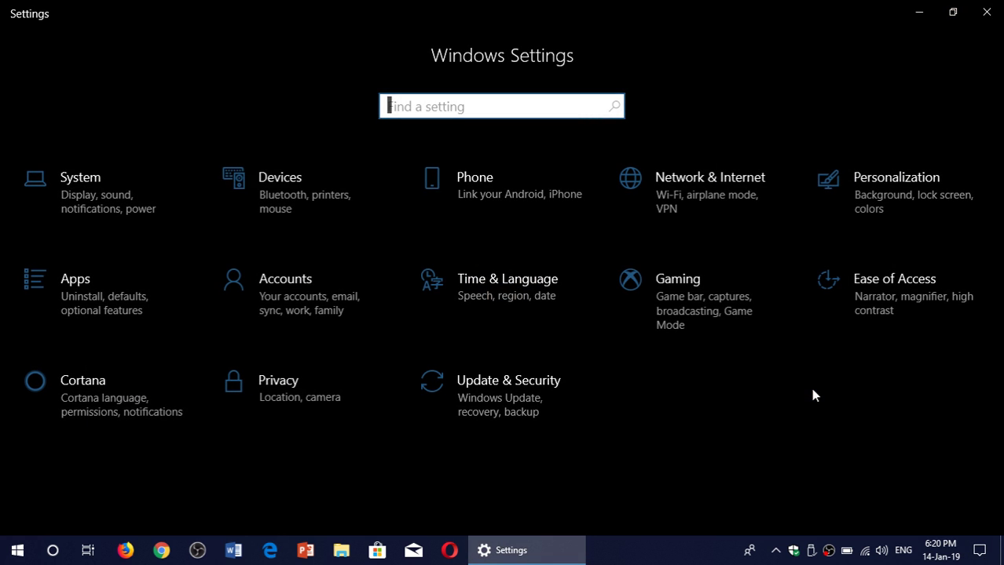
left_click(78, 196)
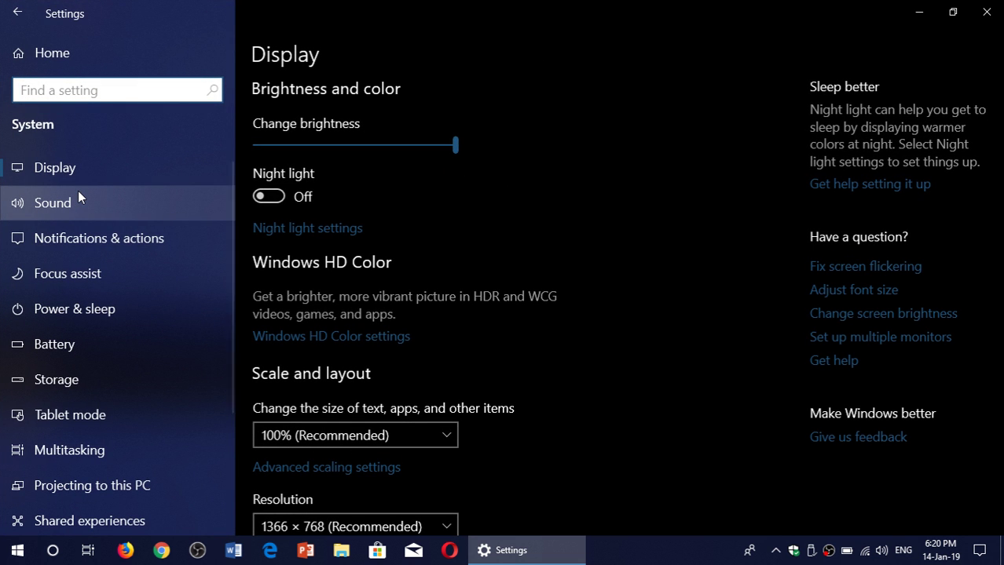
left_click(76, 449)
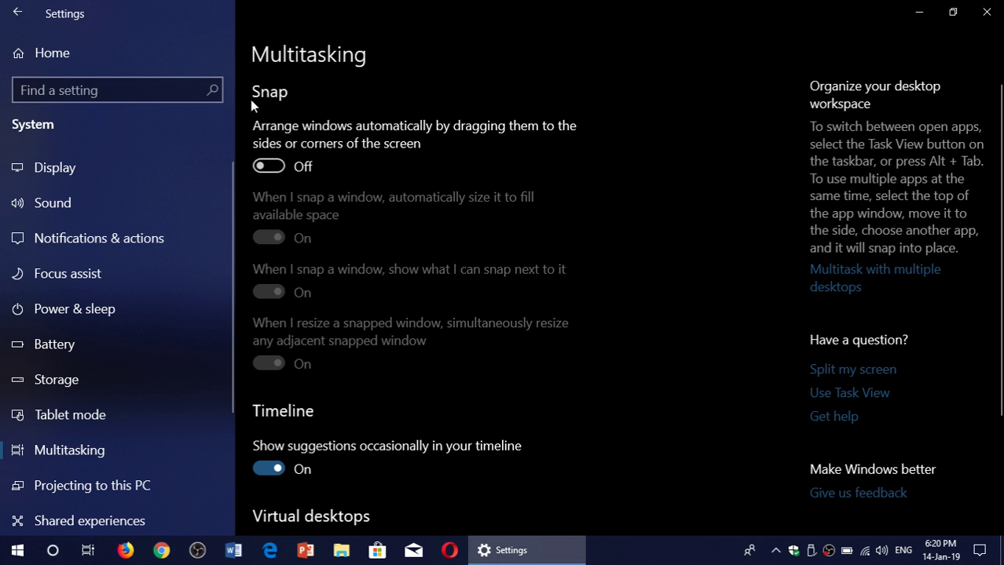
left_click(275, 167)
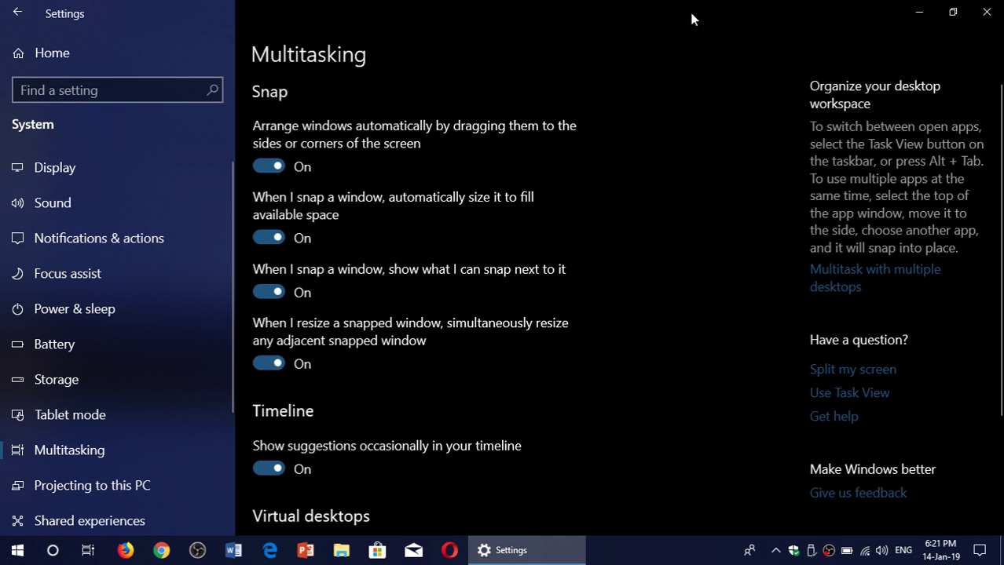
Restore the Settings window and snap it into the top-left quarter of the screen
mouse_move(692, 13)
left_mouse_down()
mouse_move(599, 212)
mouse_move(3, 5)
left_mouse_up()
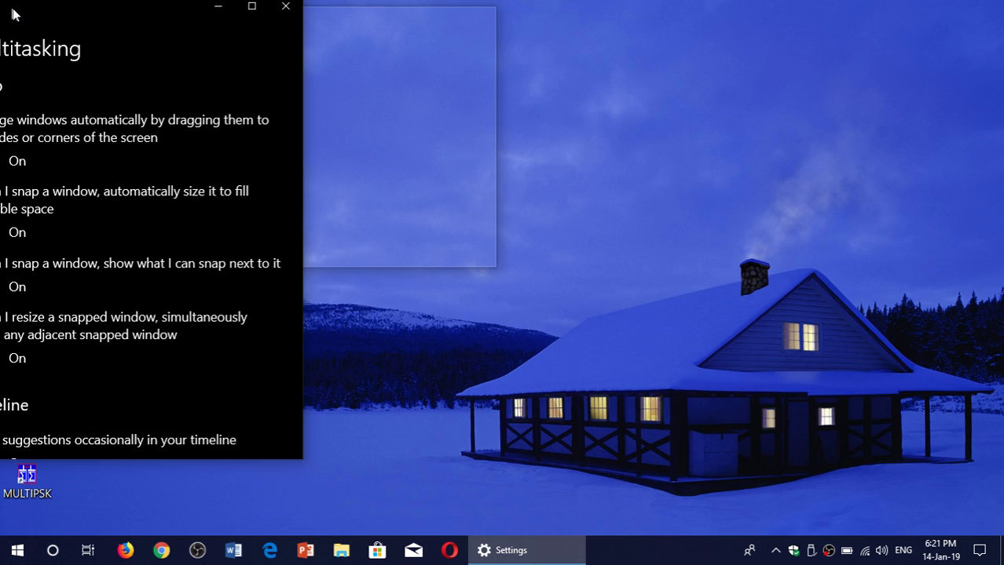
left_click_drag(2, 6, 2, 6)
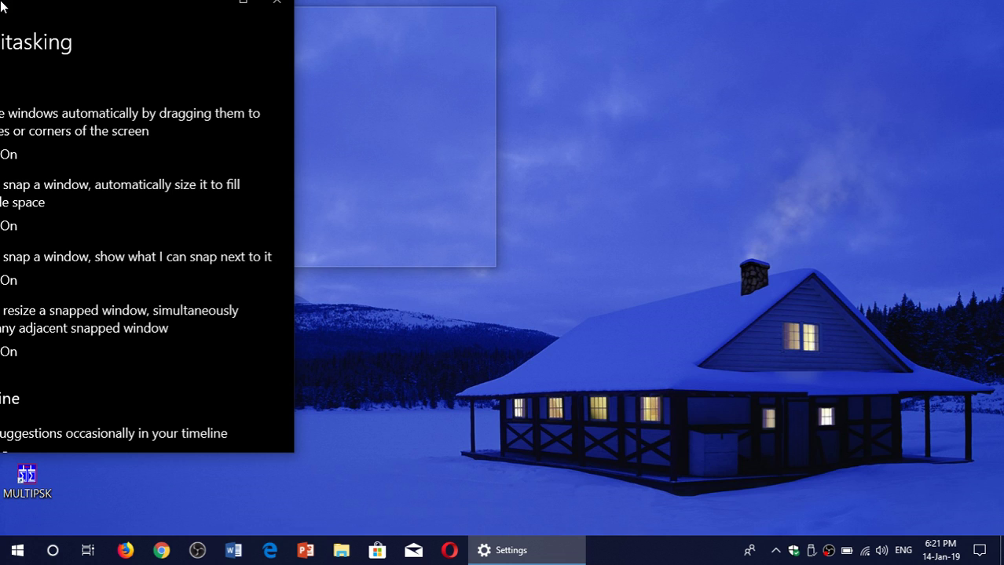
left_click_drag(3, 7, 3, 6)
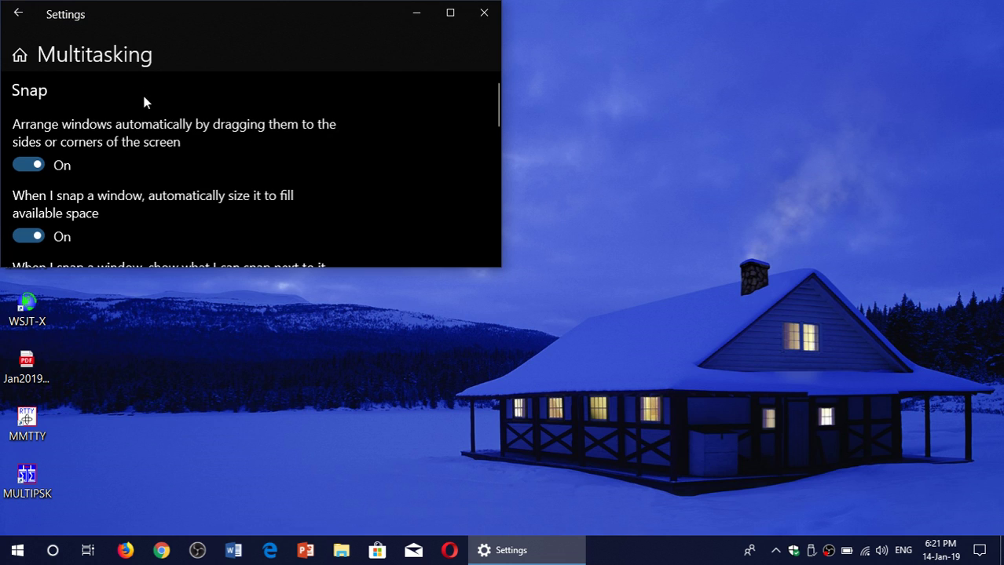
scroll(143, 101, "down", 3)
scroll(143, 101, "up", 3)
Open File Explorer, snap it top-right, and stretch it to fill the right half
left_click(340, 552)
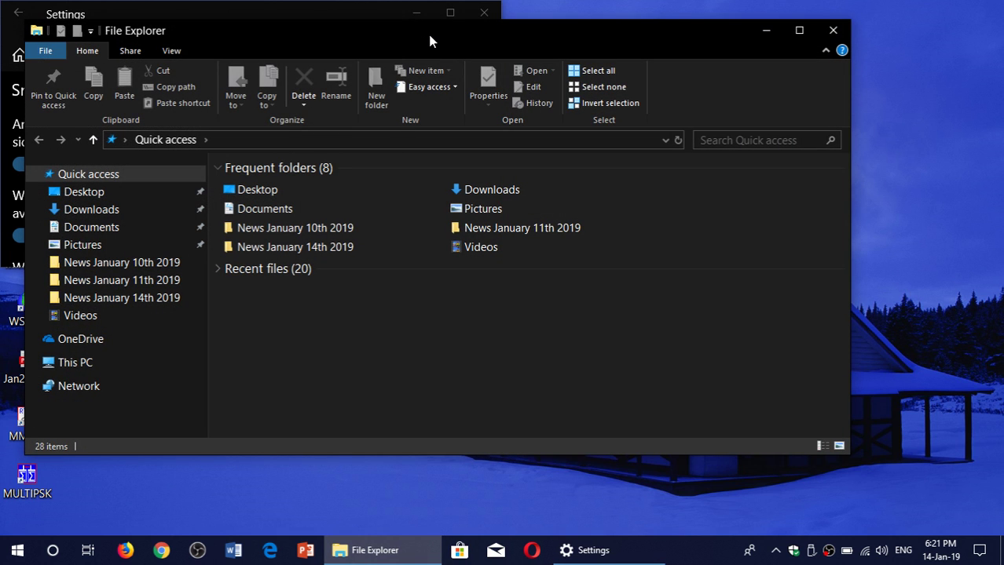
left_click_drag(429, 39, 1002, 4)
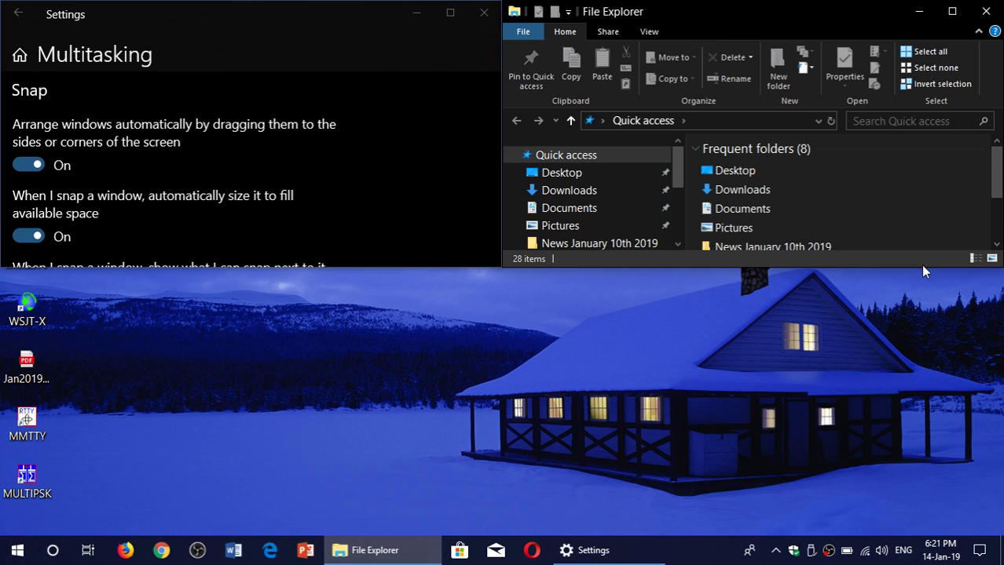
left_click_drag(923, 269, 903, 534)
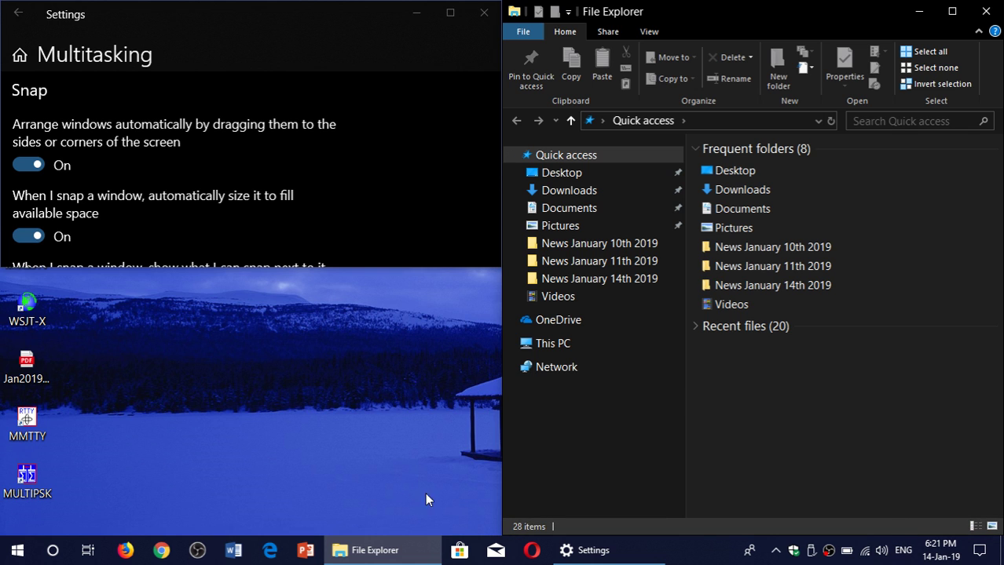
Snap the Mail inbox to the left half, then drag it back out of the snap
left_click(495, 556)
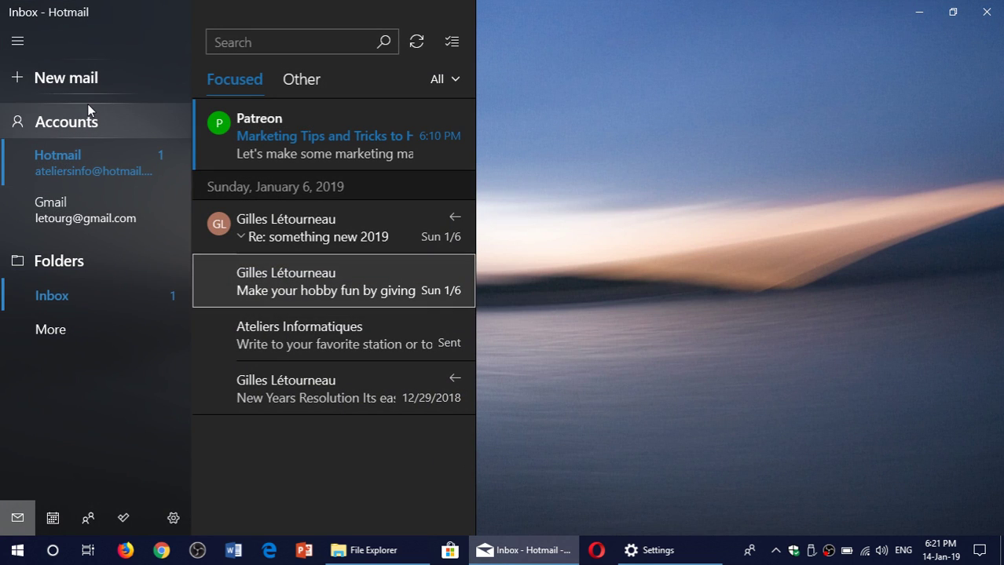
left_click_drag(752, 6, 241, 266)
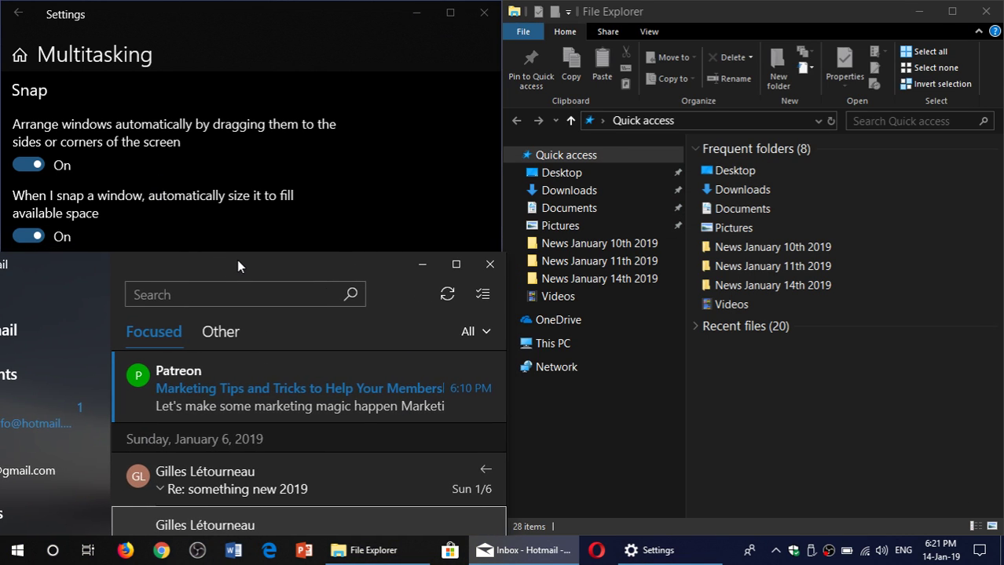
left_click_drag(238, 263, 2, 401)
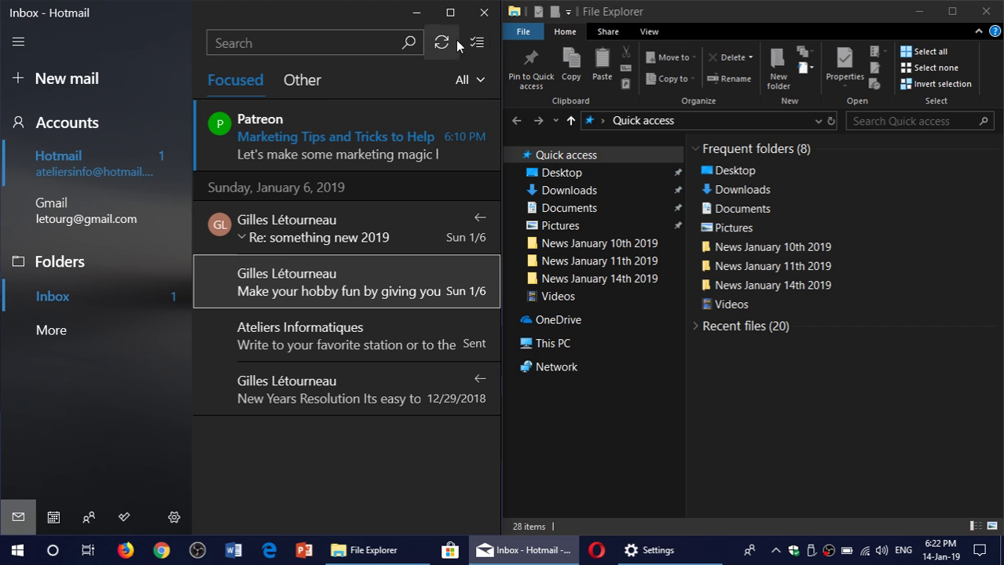
mouse_move(360, 12)
left_mouse_down()
mouse_move(318, 307)
mouse_move(152, 335)
mouse_move(1, 431)
left_mouse_up()
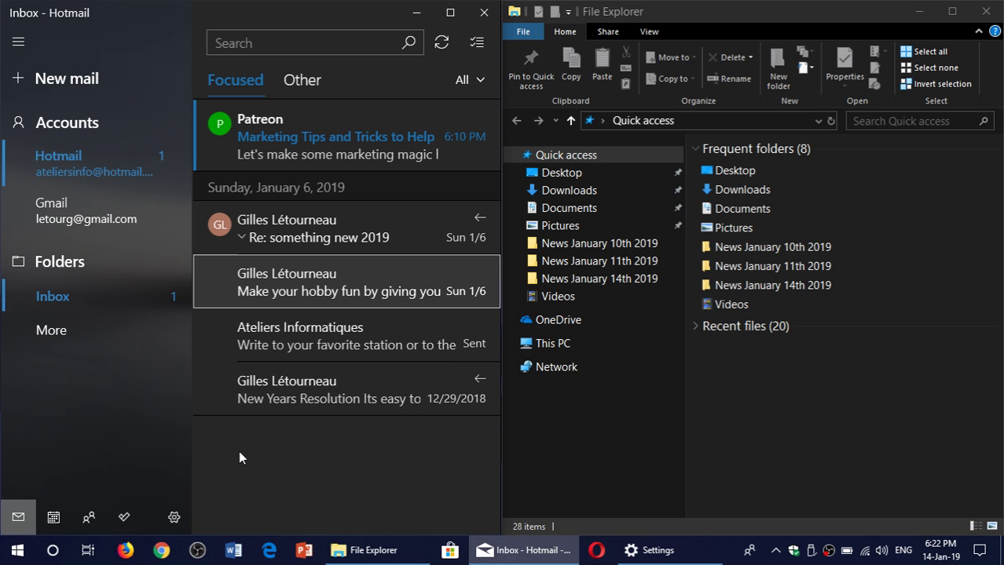
Move Settings to the top centre and bring File Explorer in front of it
left_click(625, 543)
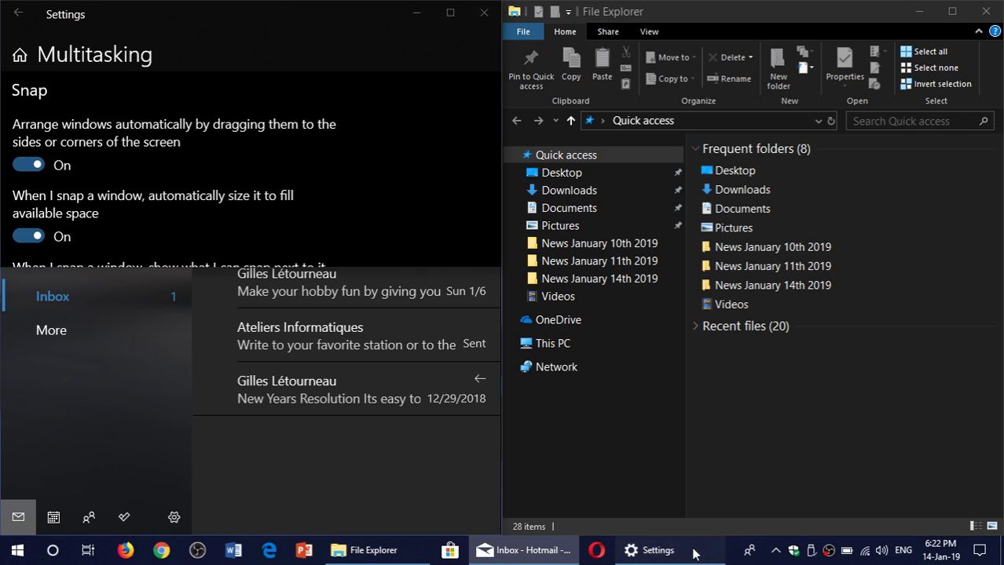
mouse_move(311, 16)
left_mouse_down()
mouse_move(551, 169)
mouse_move(550, 6)
mouse_move(545, 411)
mouse_move(554, 535)
mouse_move(572, 82)
left_mouse_up()
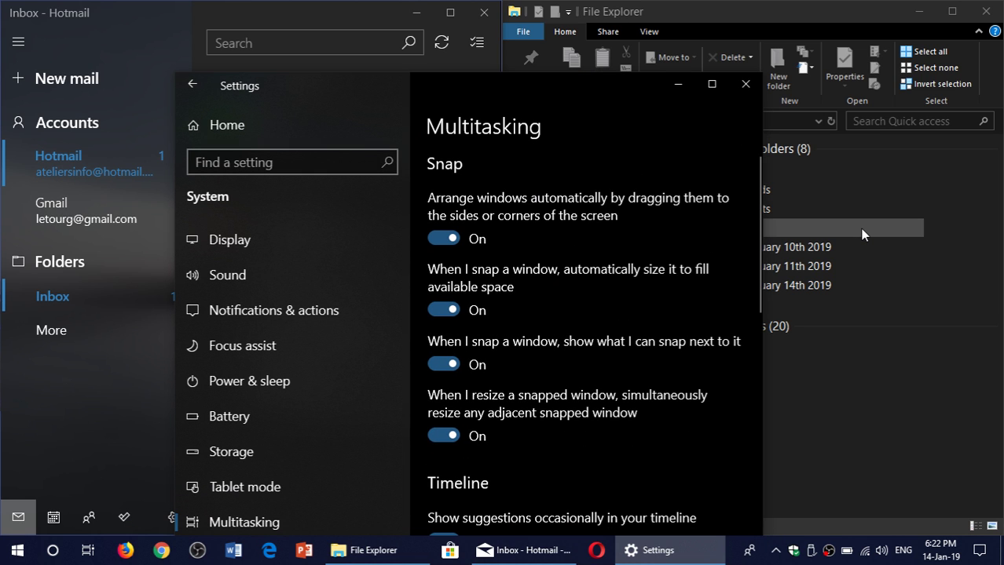
left_click(726, 15)
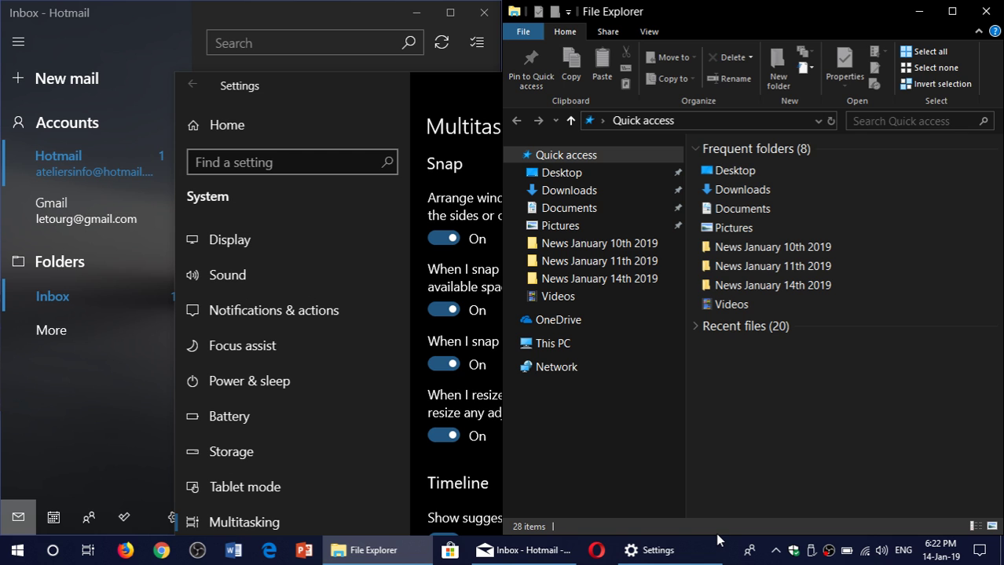
mouse_move(716, 536)
left_mouse_down()
mouse_move(655, 560)
mouse_move(737, 564)
left_mouse_up()
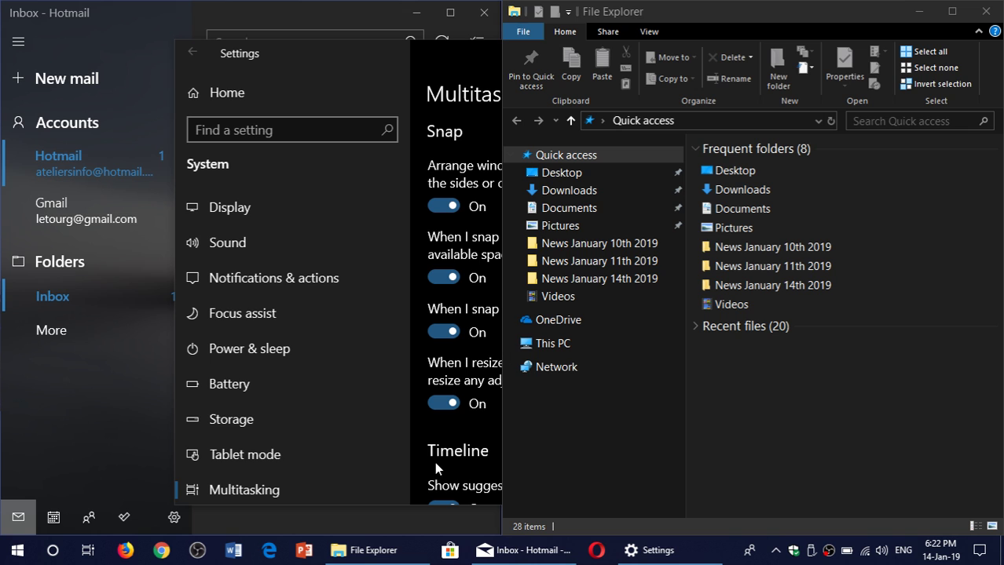
Minimize File Explorer, snap Mail right and Settings left via Snap Assist, then close Mail
left_click(951, 11)
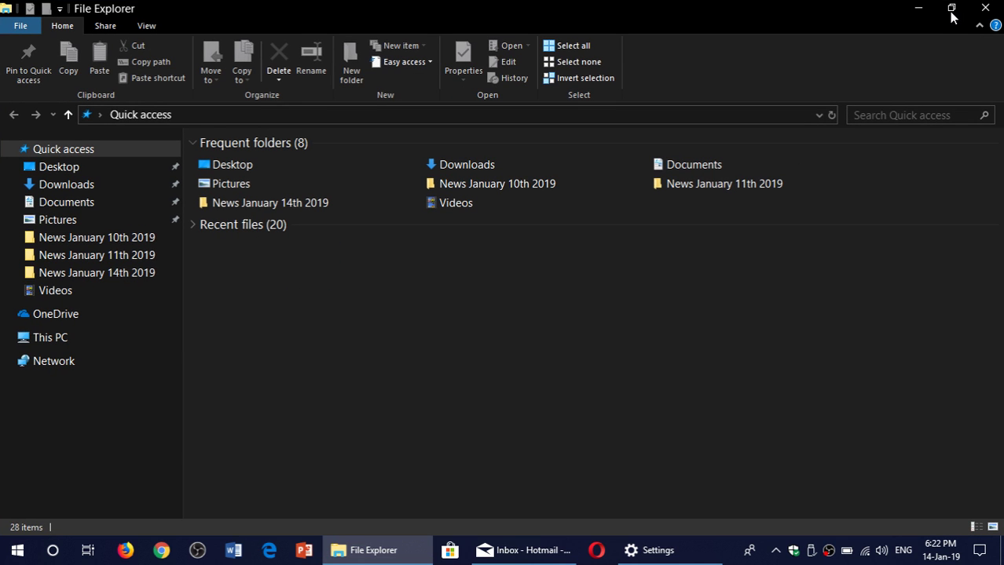
left_click(918, 8)
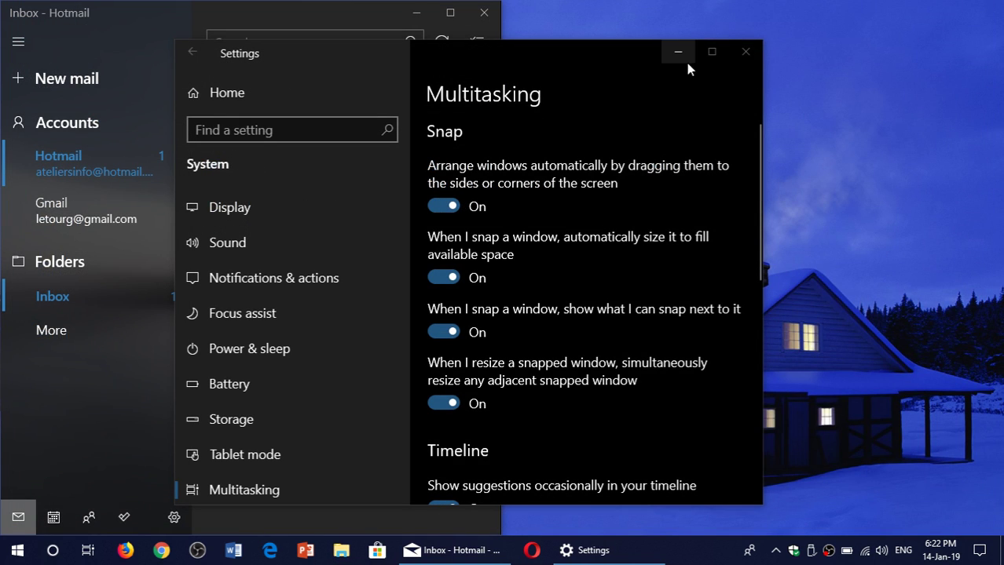
left_click(712, 51)
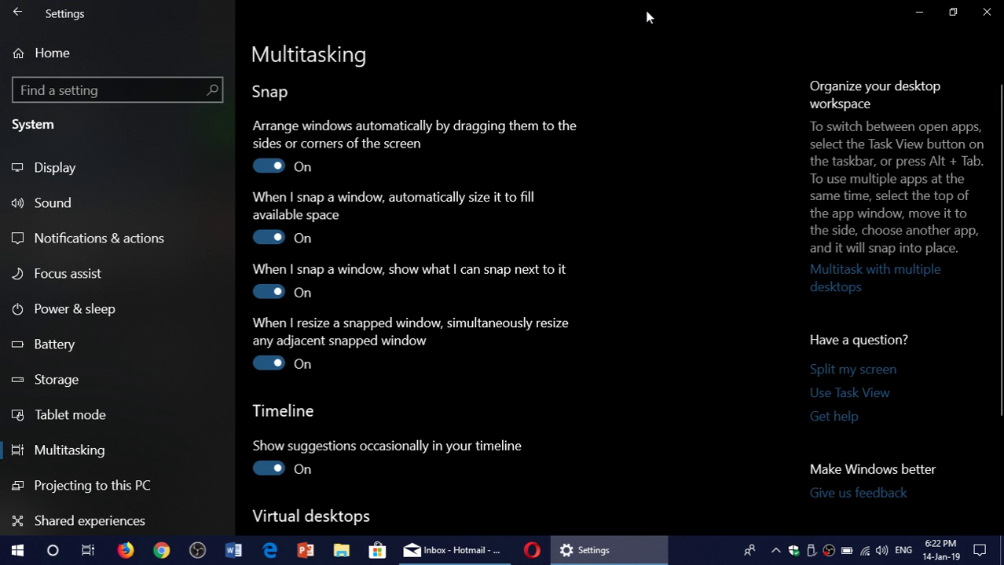
left_click_drag(645, 15, 927, 7)
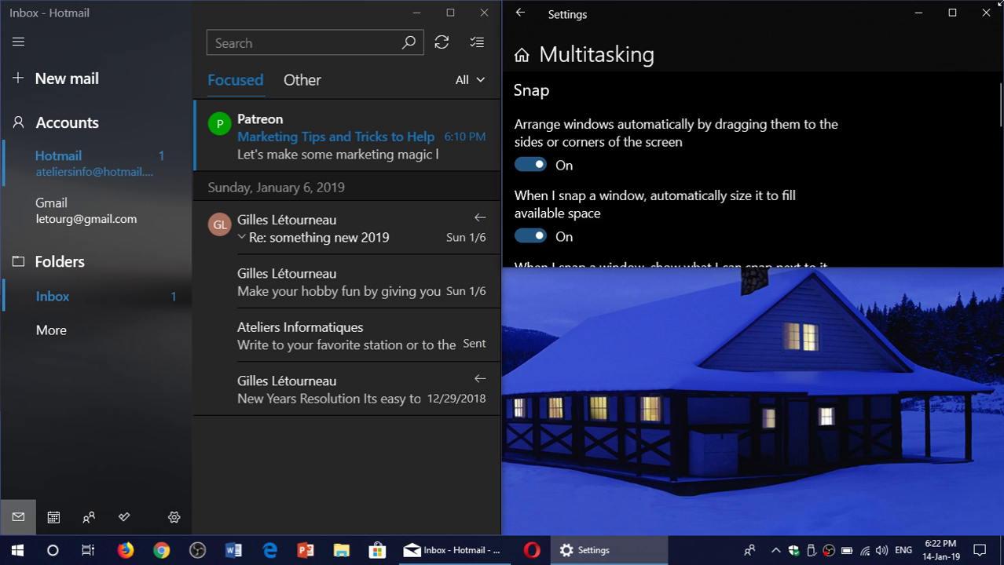
mouse_move(308, 11)
left_mouse_down()
mouse_move(998, 424)
mouse_move(1002, 282)
left_mouse_up()
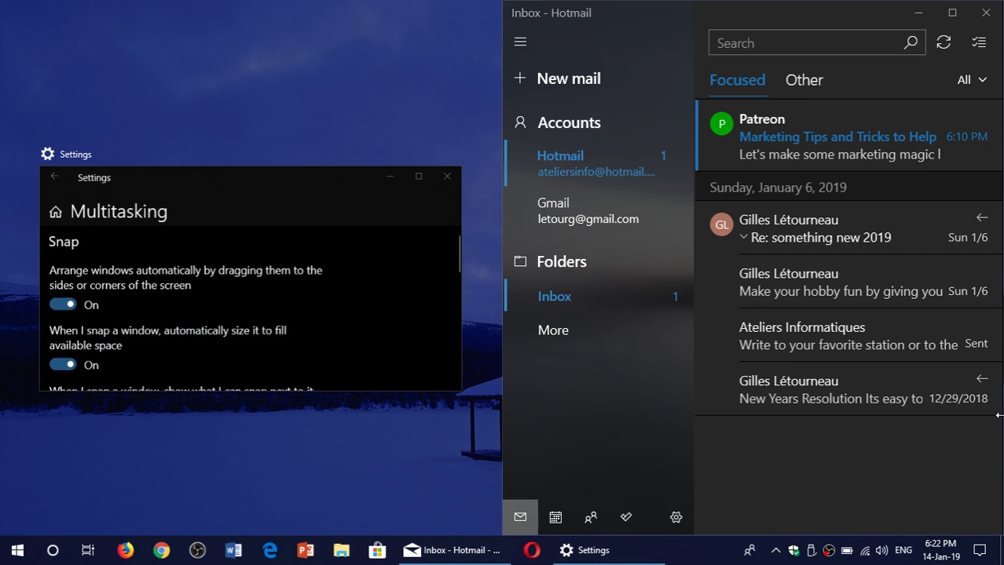
left_click(333, 241)
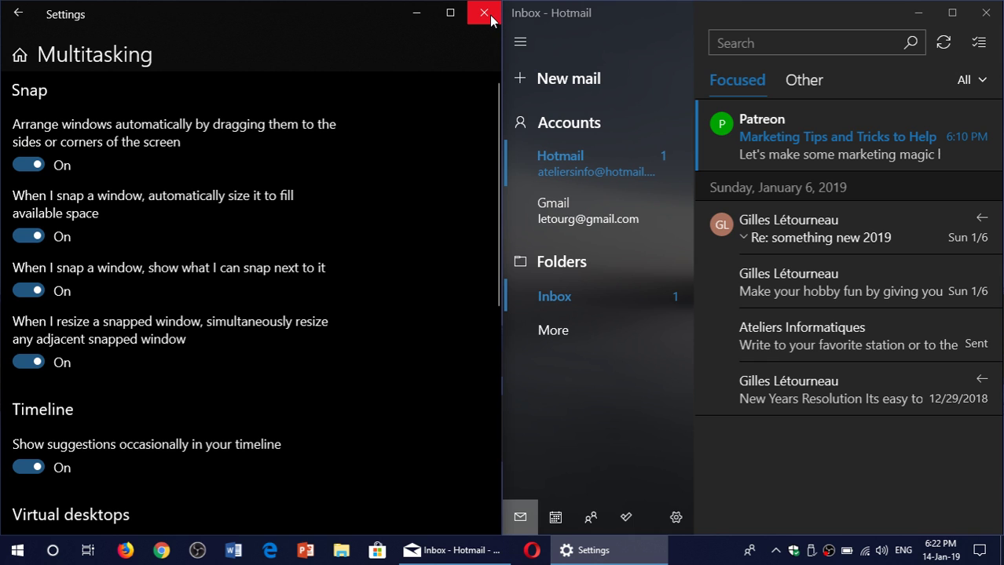
left_click(987, 13)
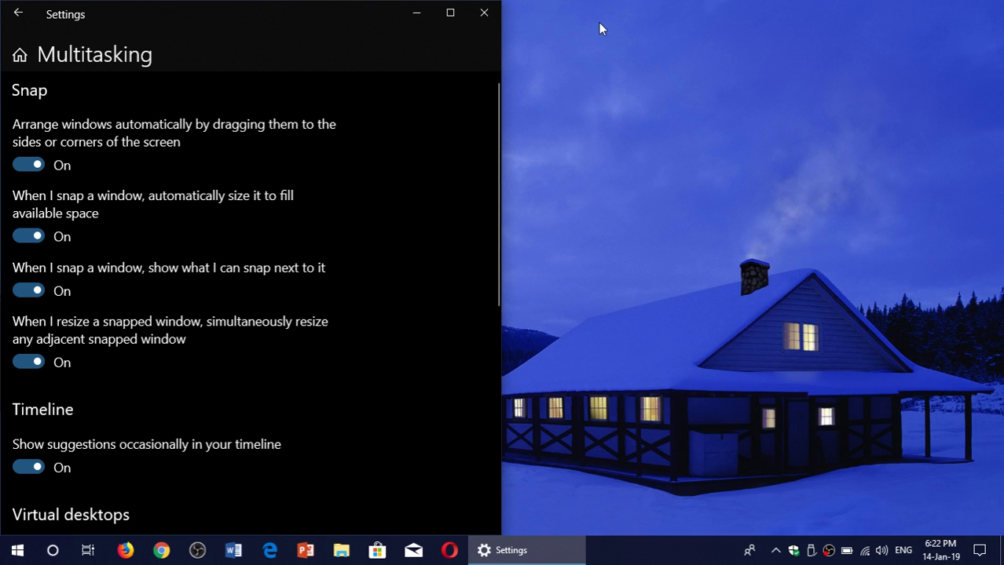
Maximize Settings, switch 'Arrange windows automatically' off, and close Settings
left_click(450, 13)
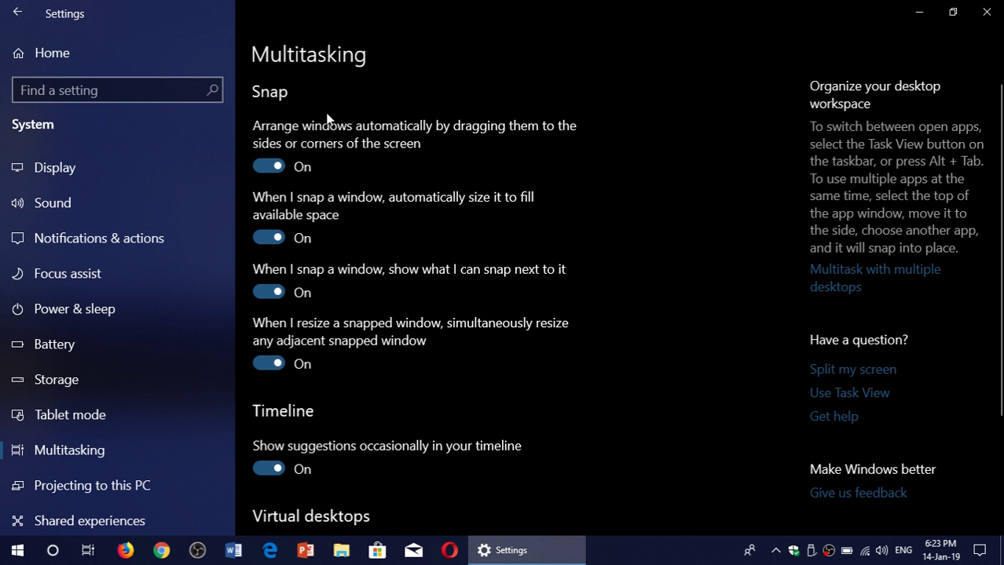
left_click(264, 165)
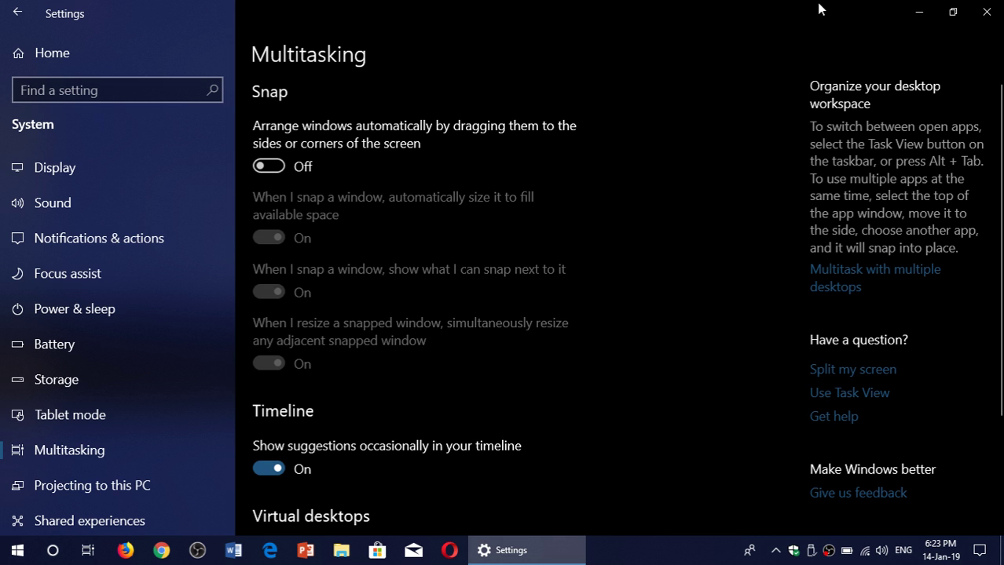
left_click(987, 11)
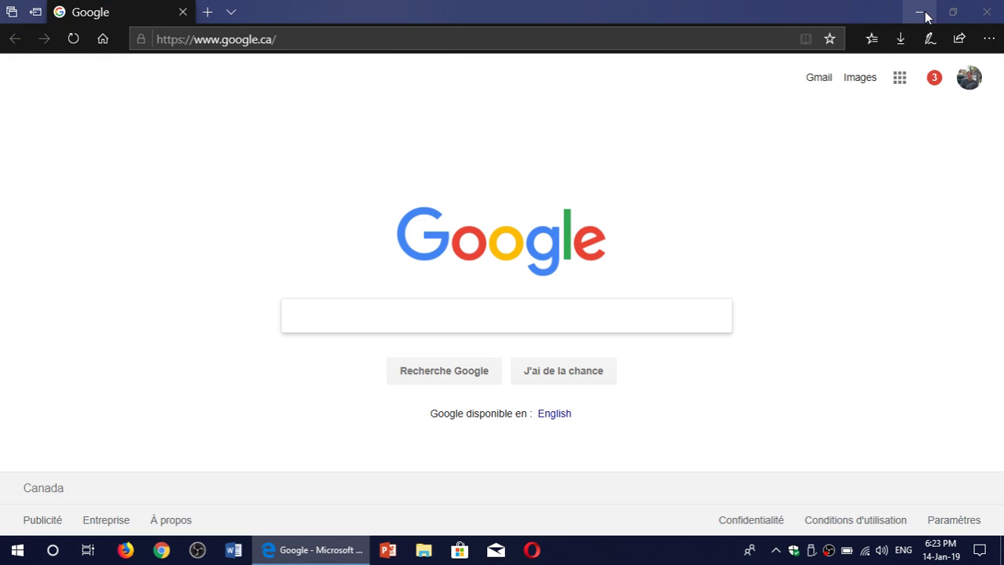
Restore Edge, drag it toward the bottom-right corner to confirm it doesn't snap, then close it
left_click(952, 12)
mouse_move(567, 27)
left_mouse_down()
mouse_move(1003, 460)
mouse_move(538, 169)
left_mouse_up()
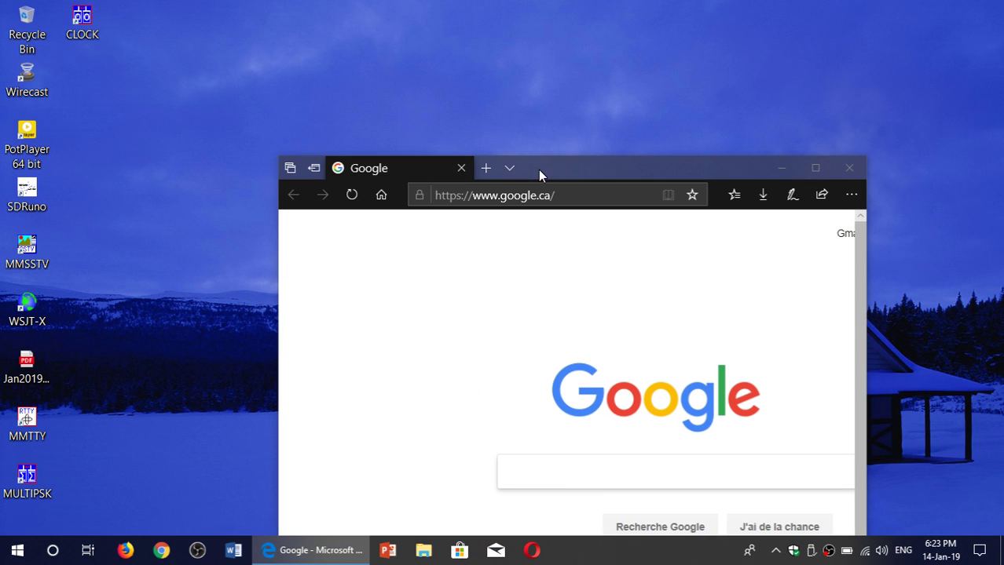
left_click(815, 168)
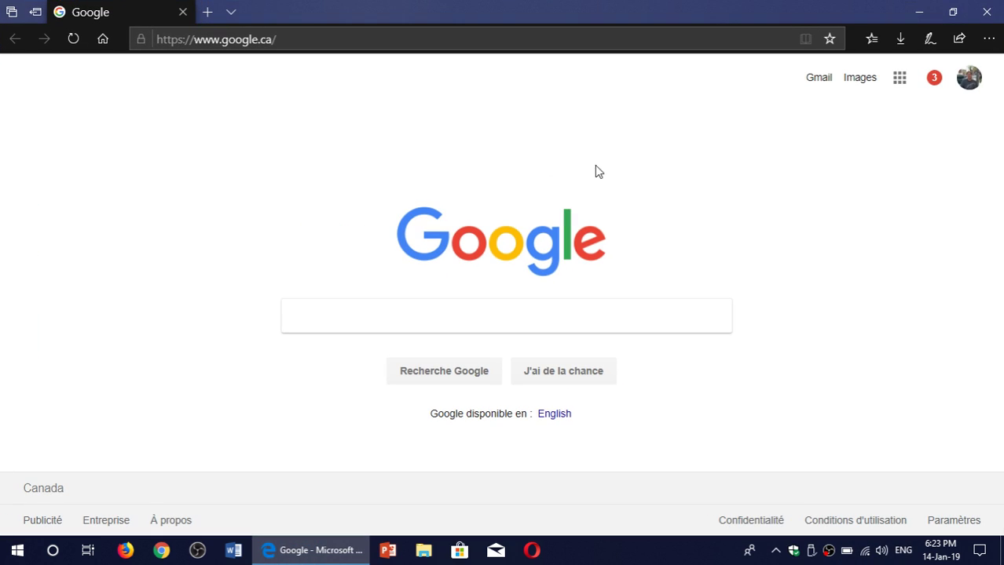
left_click(991, 16)
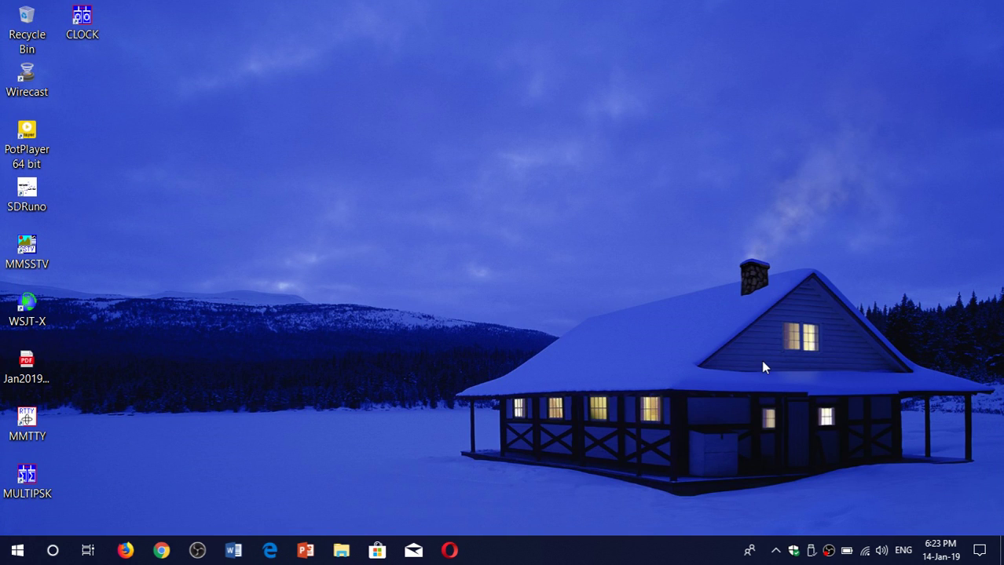